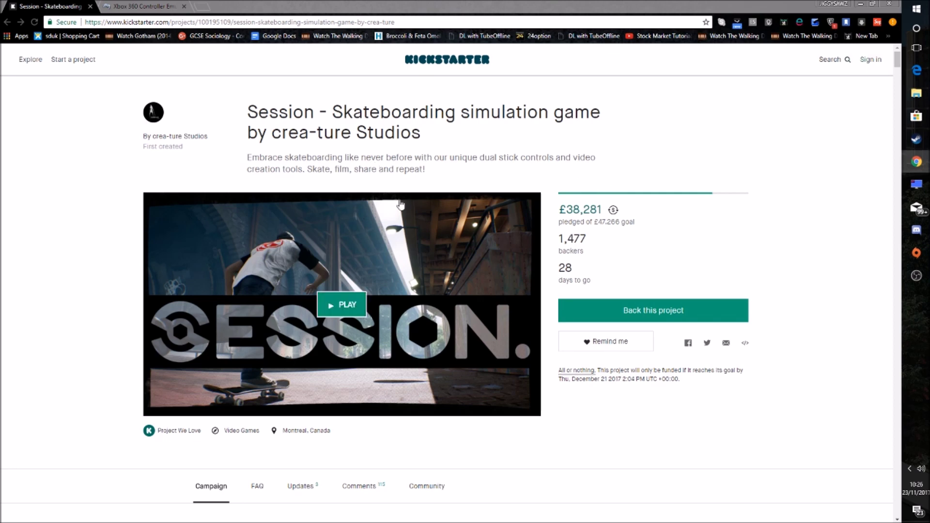
# Play and pause the Session Kickstarter trailer, then scroll to the CLICK HERE download banner.
pyautogui.scroll(-2, 348, 208)
pyautogui.click(342, 199)
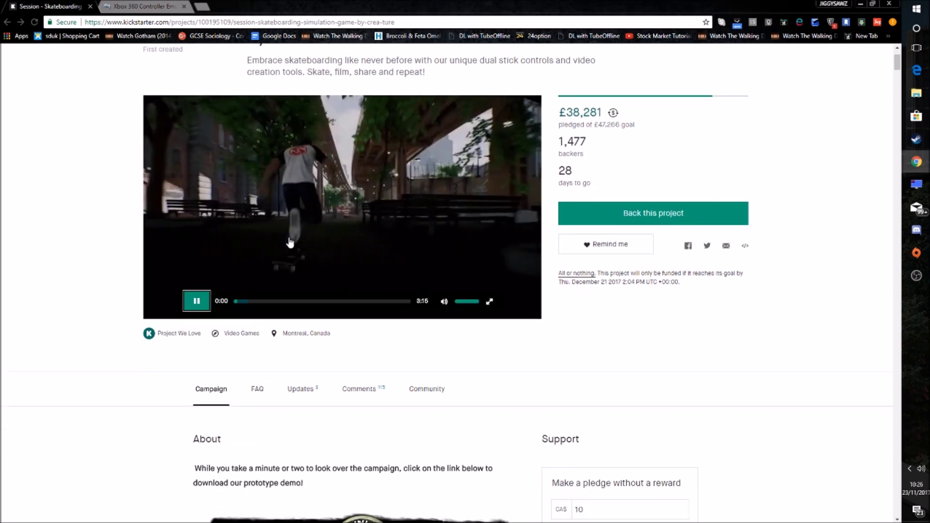
pyautogui.click(203, 301)
pyautogui.scroll(2, 390, 235)
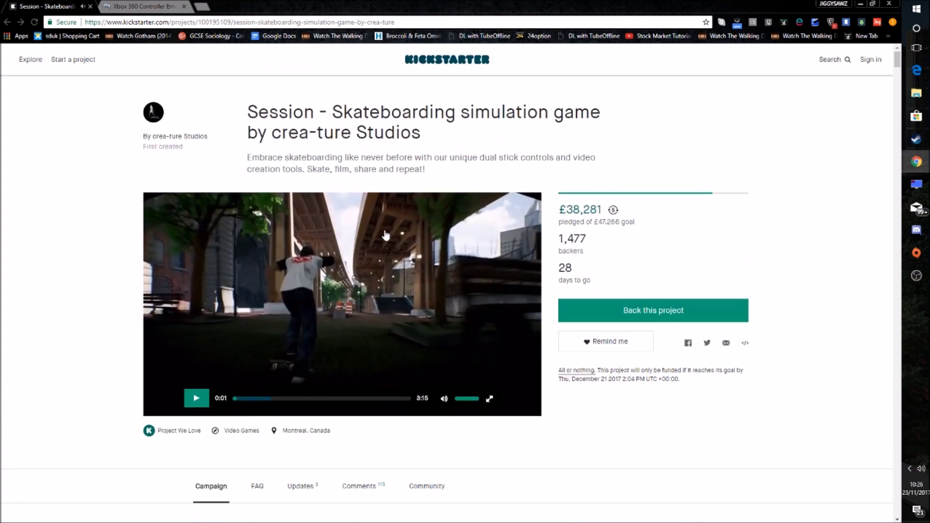
pyautogui.scroll(-4, 369, 243)
pyautogui.scroll(-3, 357, 262)
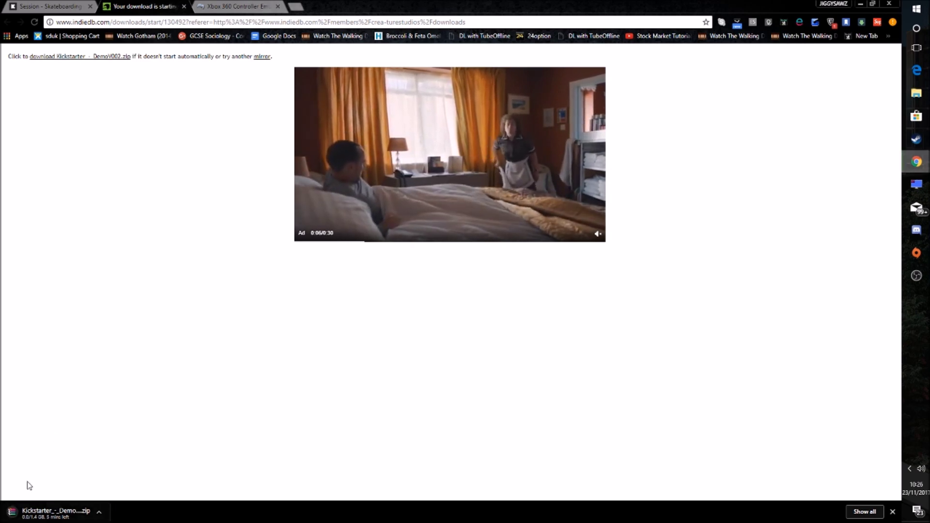
# Open File Explorer at the session game folder on 1TB Drive (E:).
pyautogui.click(916, 95)
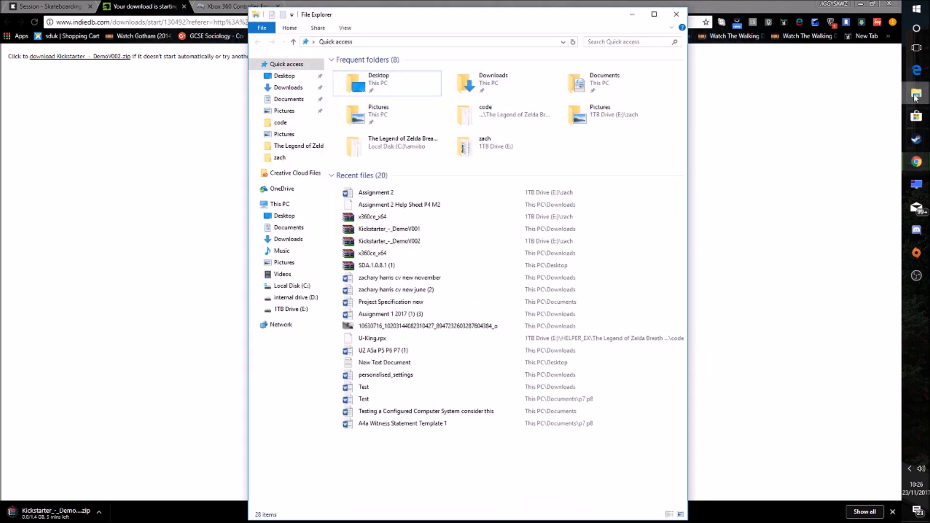
pyautogui.click(287, 309)
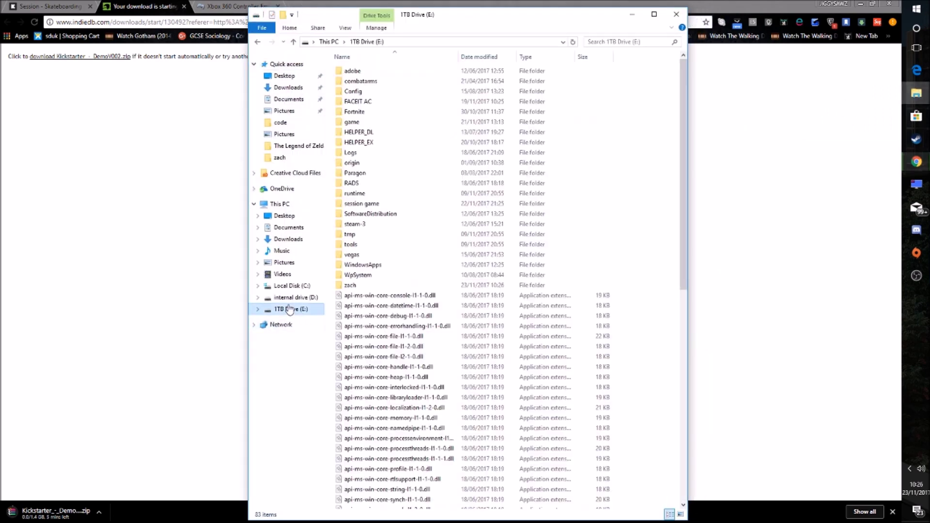
pyautogui.click(390, 206)
pyautogui.doubleClick(389, 205)
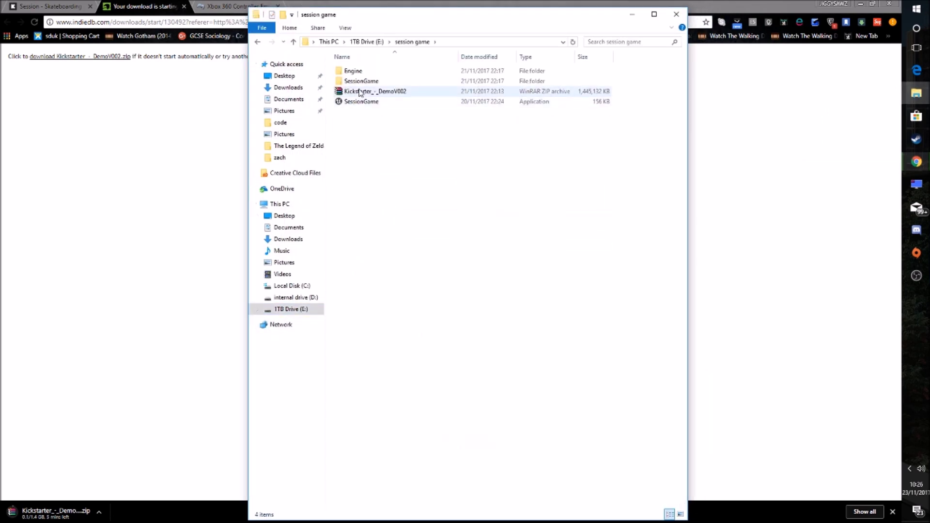
# Show the Kickstarter_-_DemoV002 archive's context menu, then dismiss it and clear the selection.
pyautogui.rightClick(394, 95)
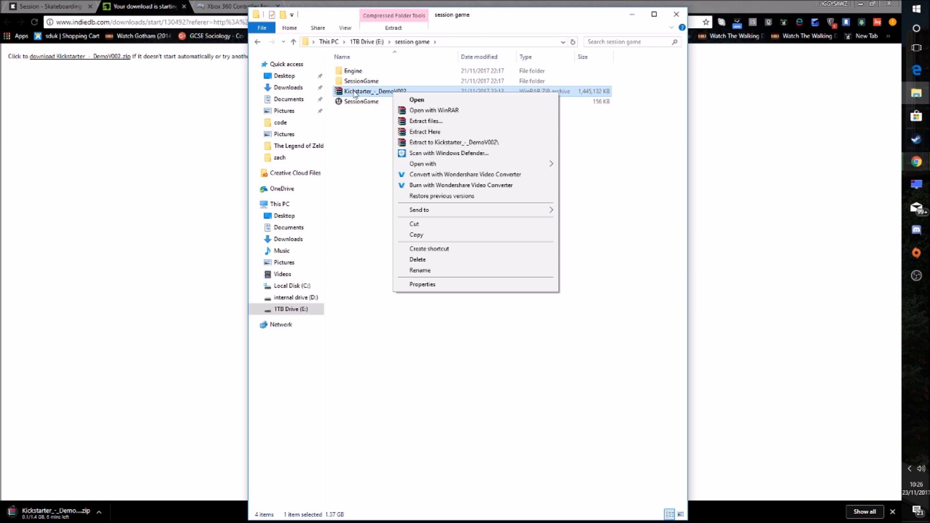
pyautogui.click(370, 173)
pyautogui.click(371, 173)
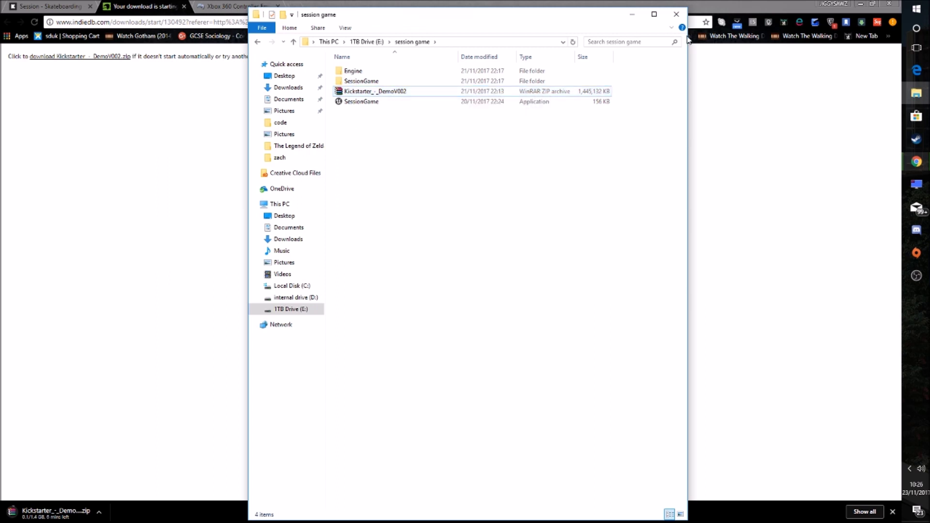
# Minimize Explorer and download x360ce for 64-bit games from the emulator page.
pyautogui.click(630, 15)
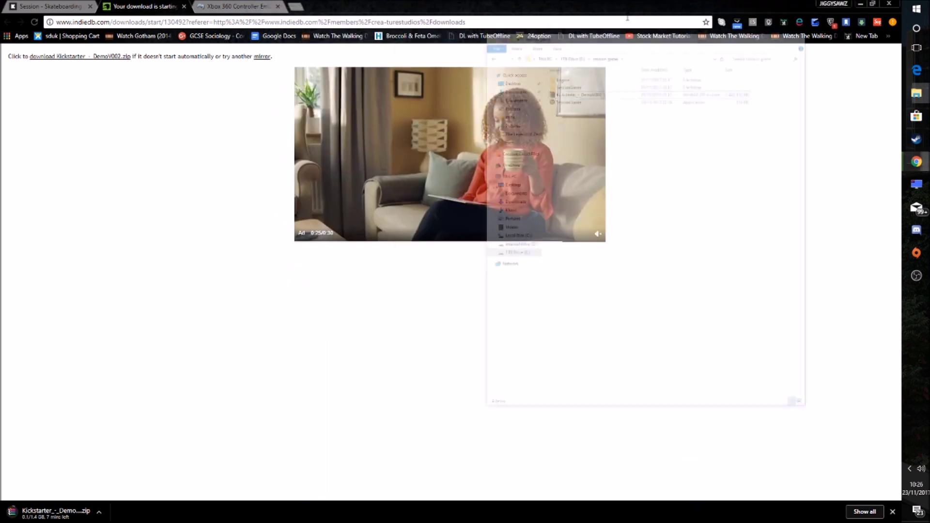
pyautogui.click(243, 7)
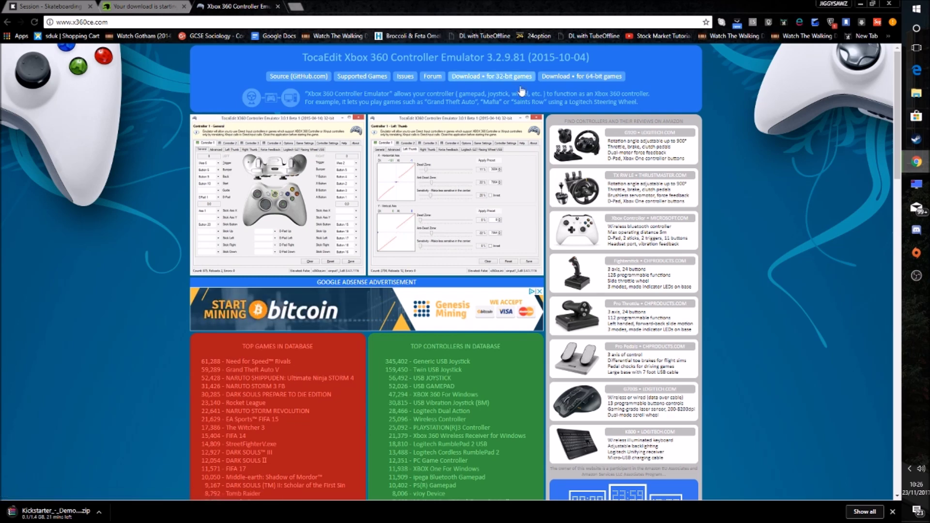
pyautogui.click(580, 80)
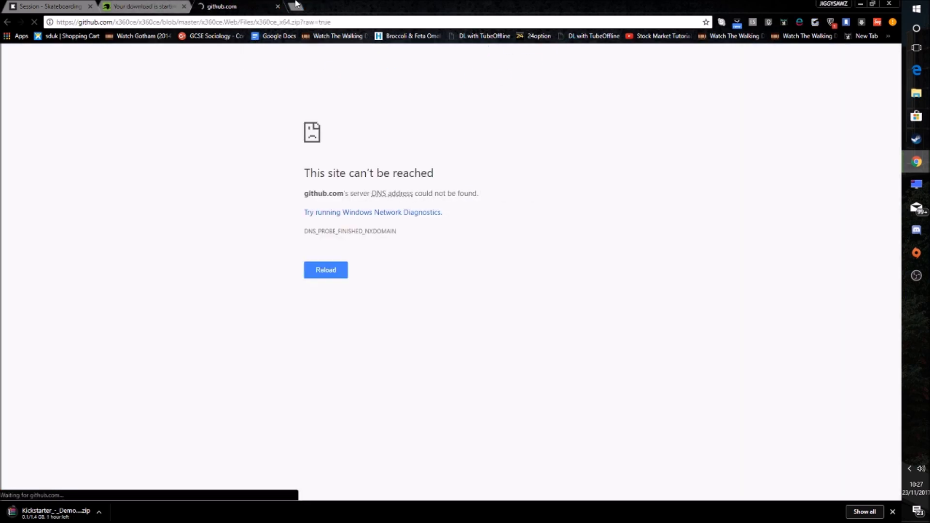
# Show Chrome's Downloads list with the demo zip, then restore the session game folder window.
pyautogui.click(165, 4)
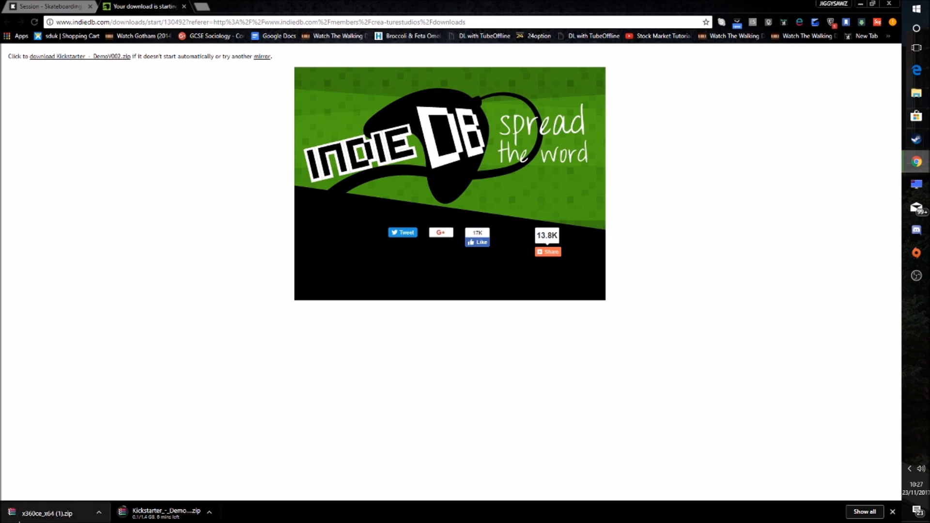
pyautogui.click(893, 22)
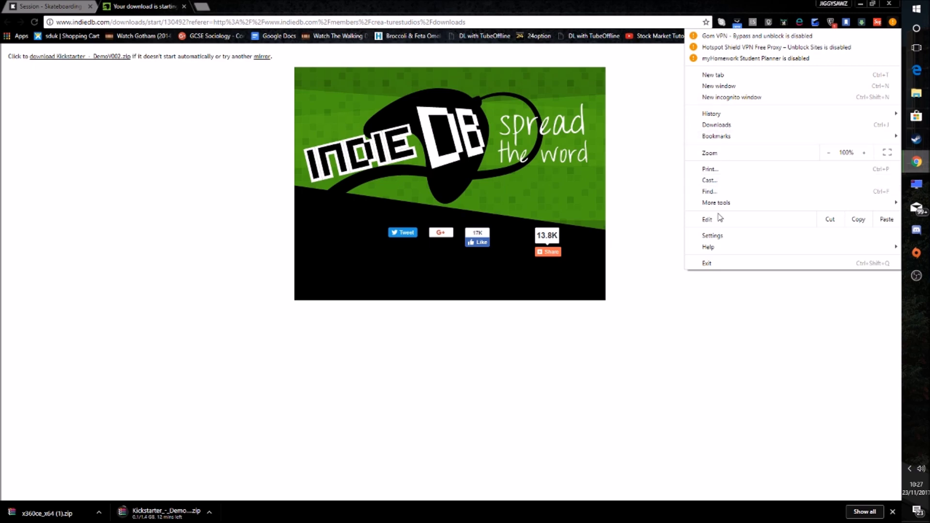
pyautogui.click(717, 125)
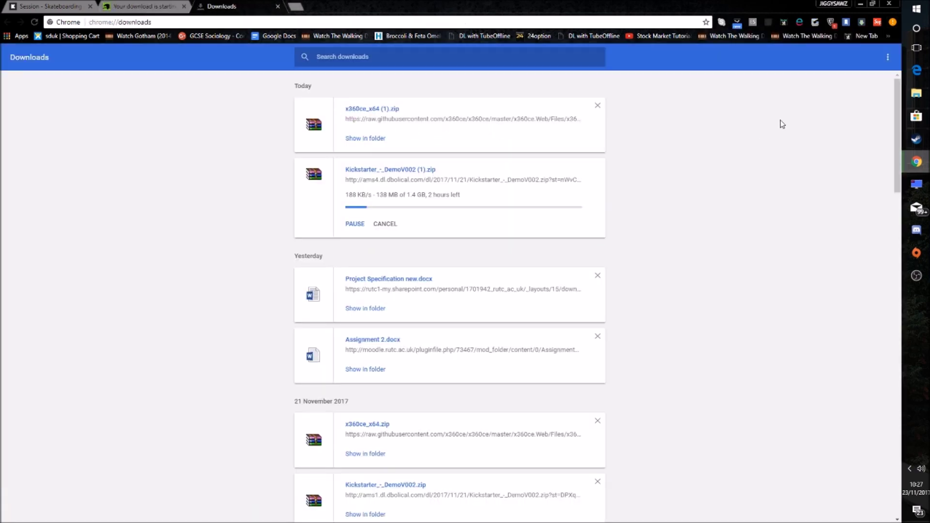
pyautogui.click(916, 93)
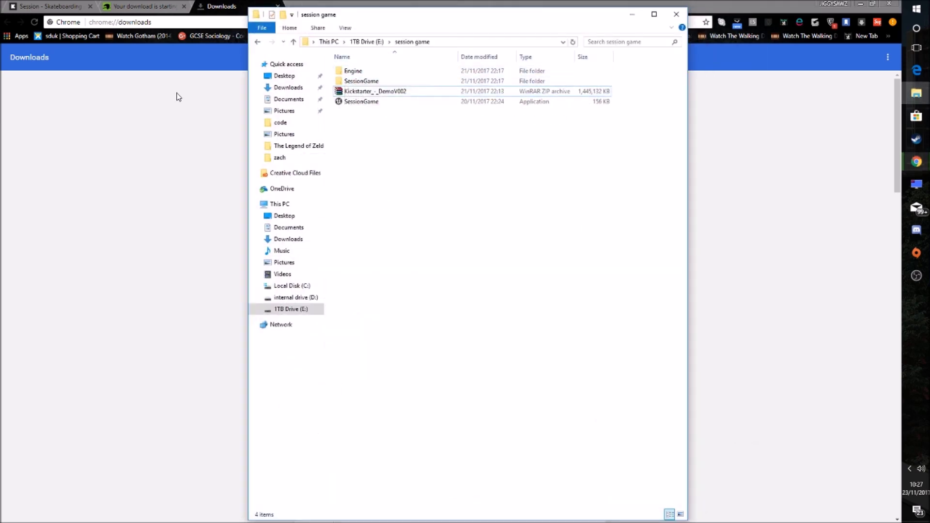
# Browse into SessionGame\Binaries\Win64 and briefly select the four x360ce and xinput files.
pyautogui.doubleClick(367, 82)
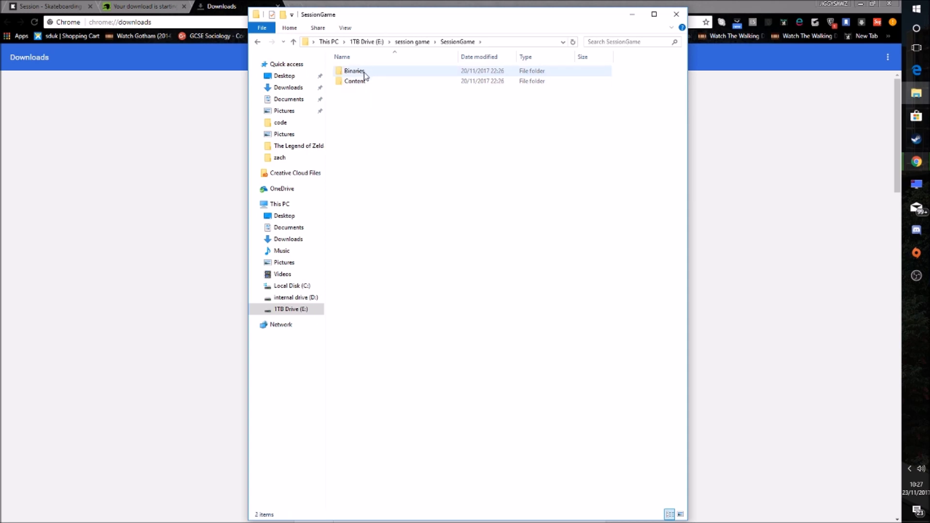
pyautogui.doubleClick(361, 72)
pyautogui.doubleClick(359, 71)
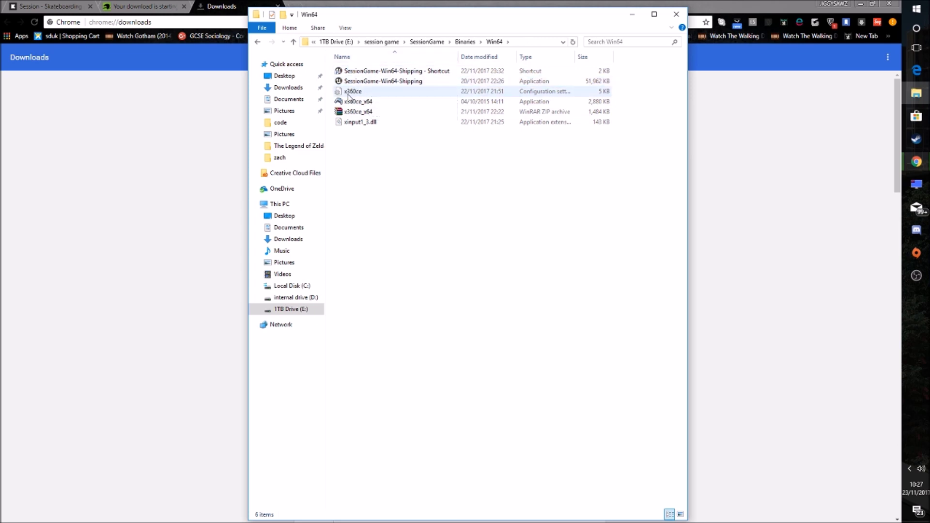
pyautogui.moveTo(371, 155); pyautogui.dragTo(387, 143)
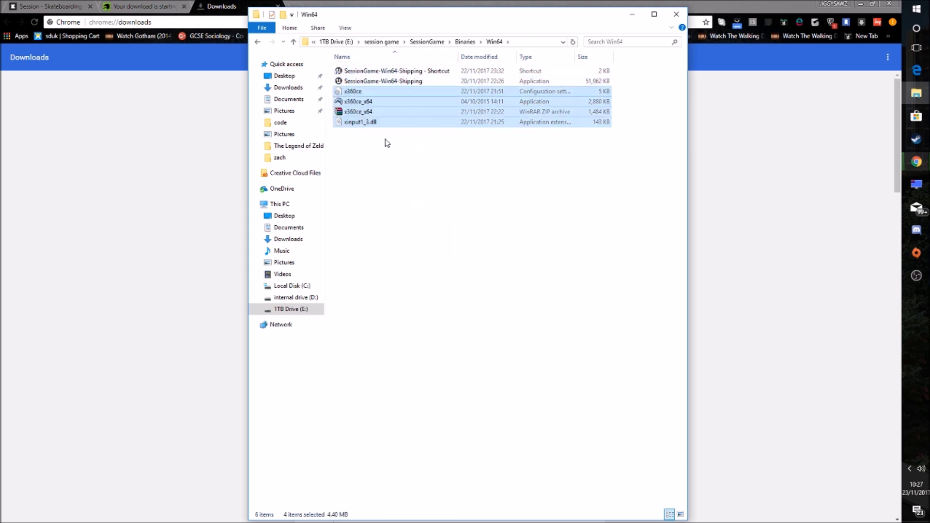
pyautogui.click(407, 146)
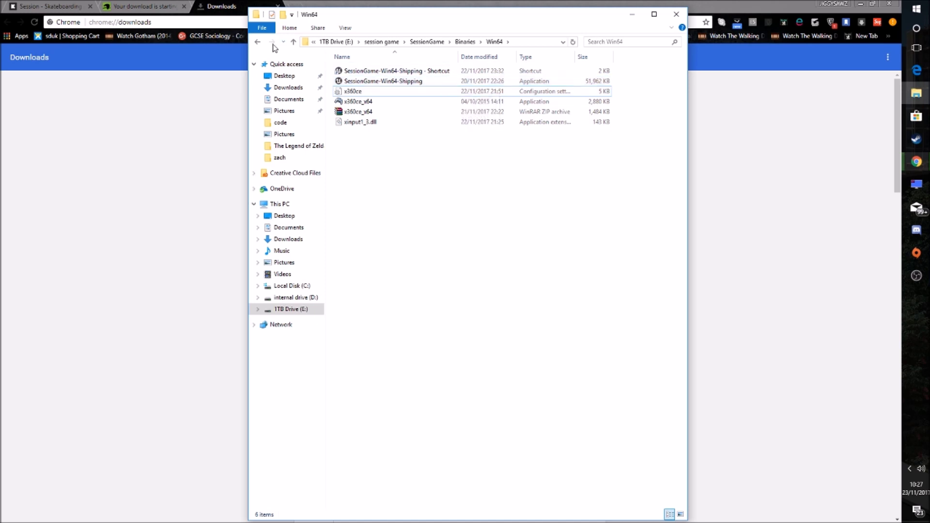
# Go back to session game, reopen Win64, and view then dismiss the x360ce_x64 archive's menu.
pyautogui.click(258, 42)
pyautogui.click(258, 42)
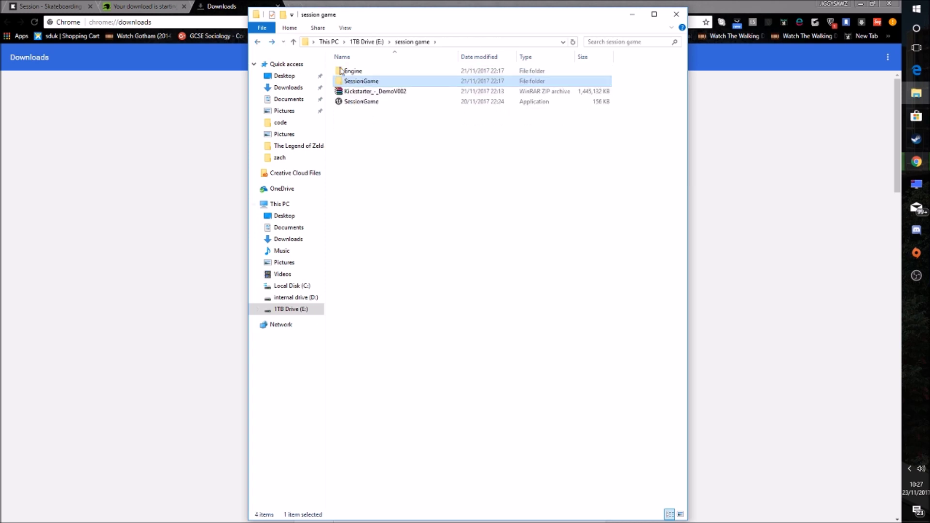
pyautogui.doubleClick(369, 84)
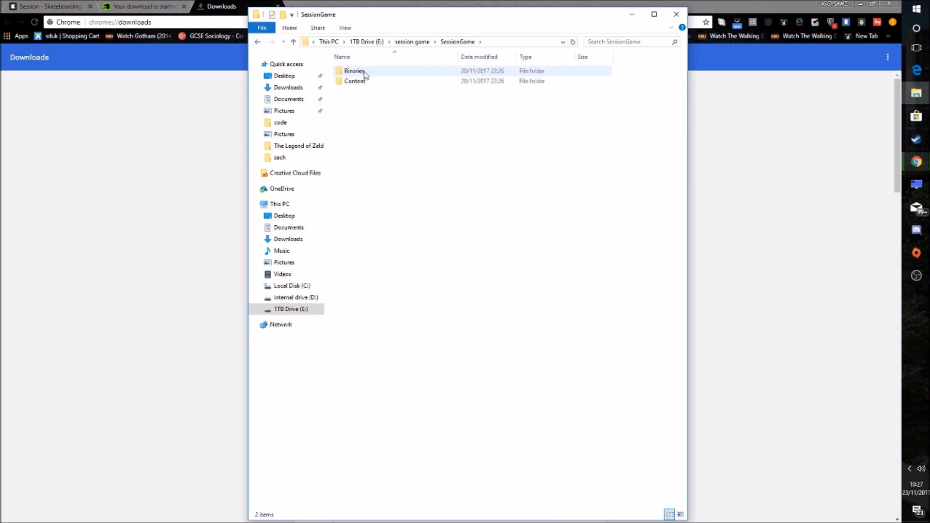
pyautogui.doubleClick(365, 74)
pyautogui.doubleClick(358, 71)
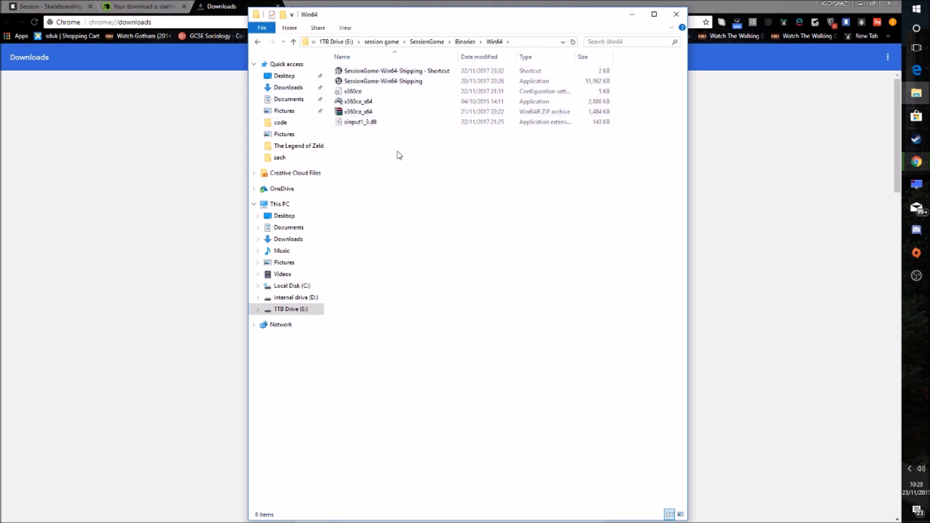
pyautogui.rightClick(368, 114)
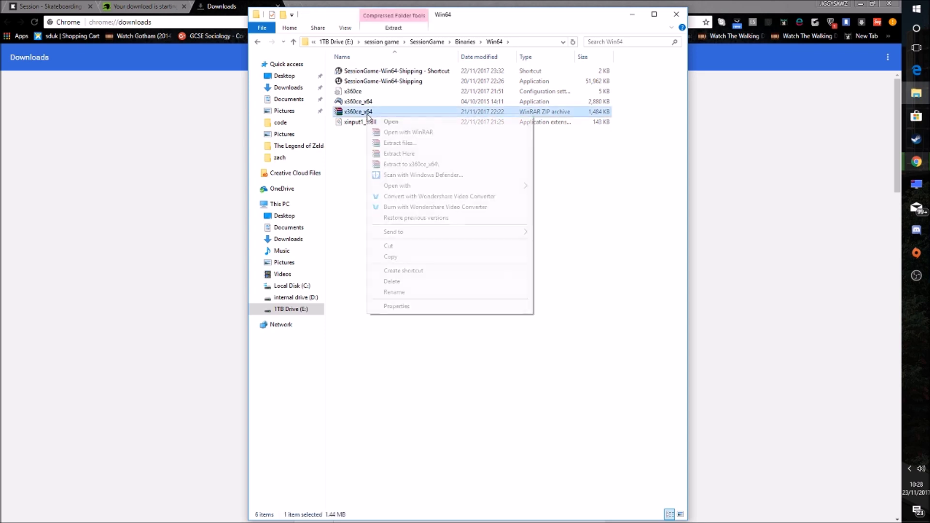
pyautogui.click(343, 249)
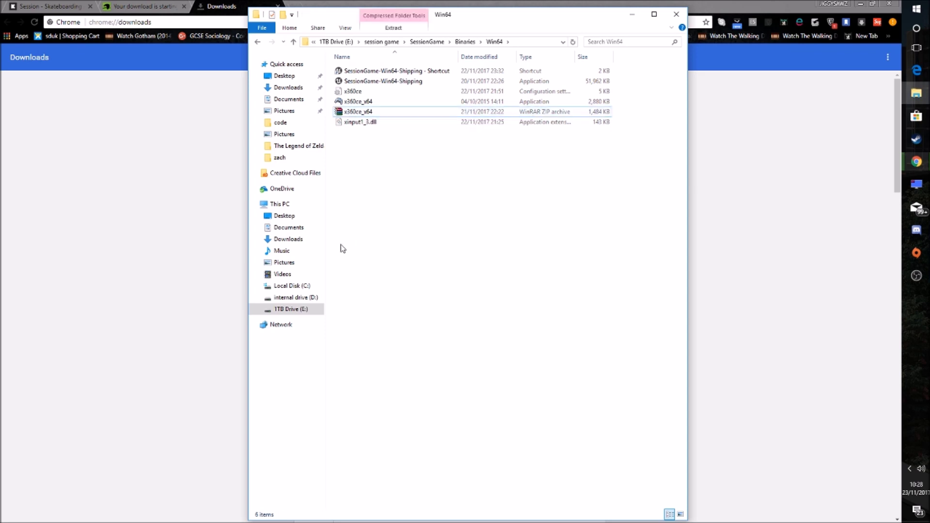
# Run x360ce_x64 as administrator and dismiss the WinRAR licence reminder.
pyautogui.rightClick(371, 103)
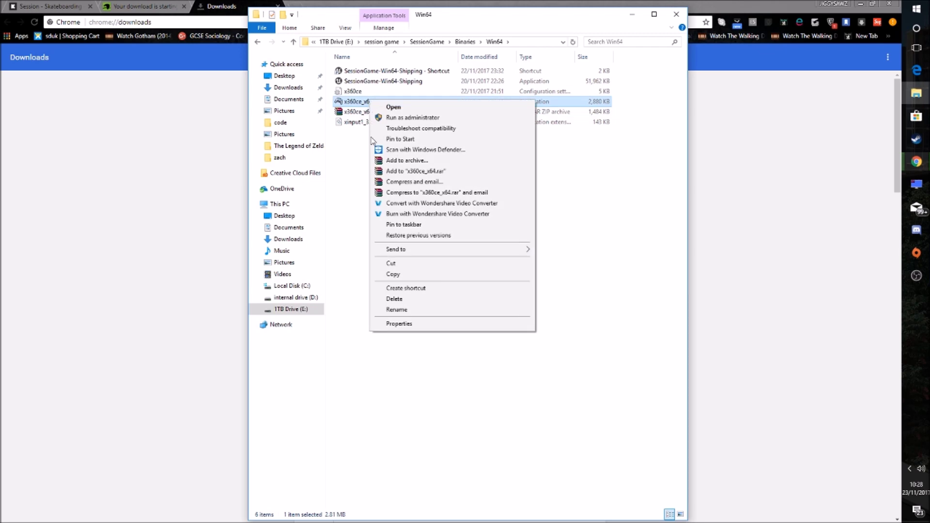
pyautogui.click(408, 119)
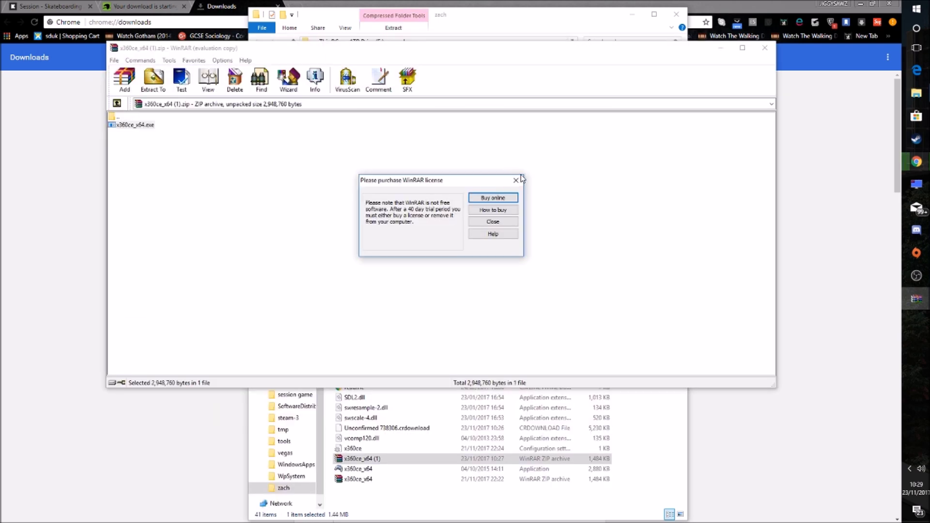
pyautogui.click(515, 178)
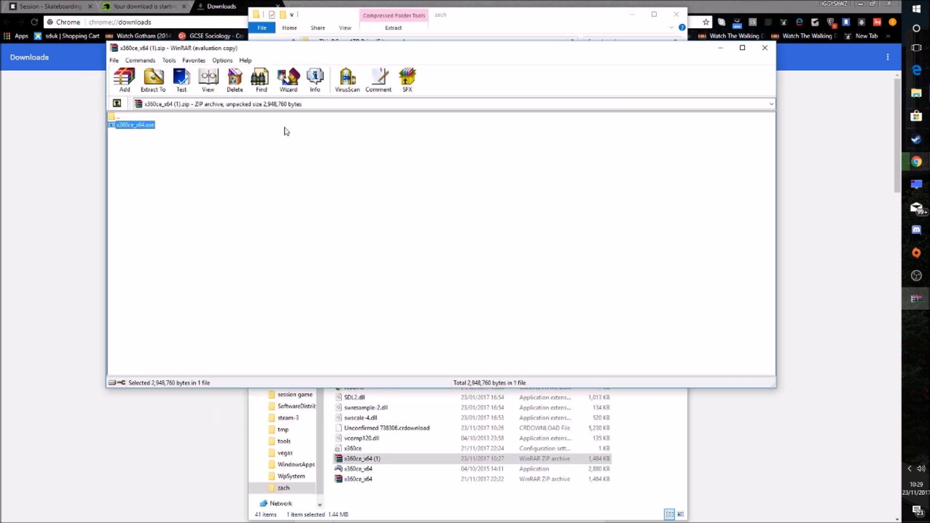
# Run x360ce_x64.exe directly from the x360ce_x64 (1).zip archive in WinRAR.
pyautogui.rightClick(140, 123)
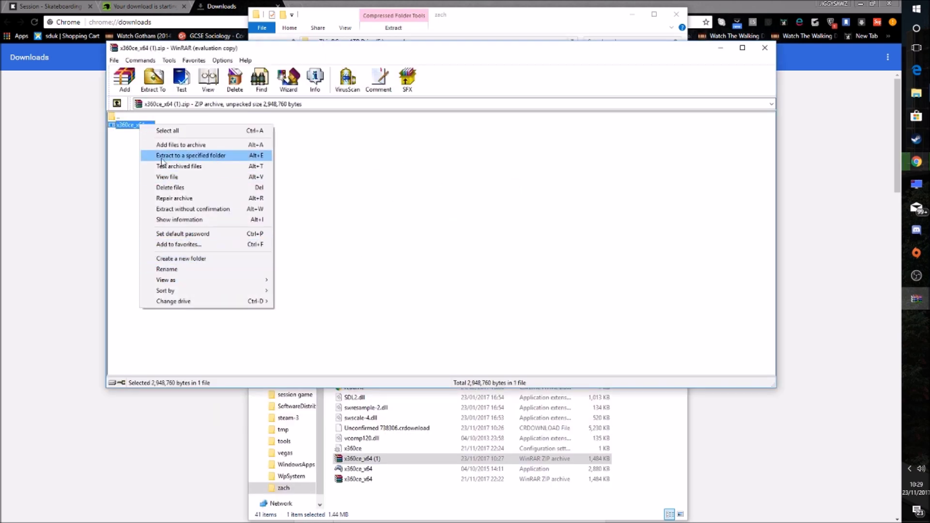
pyautogui.click(123, 126)
pyautogui.rightClick(123, 127)
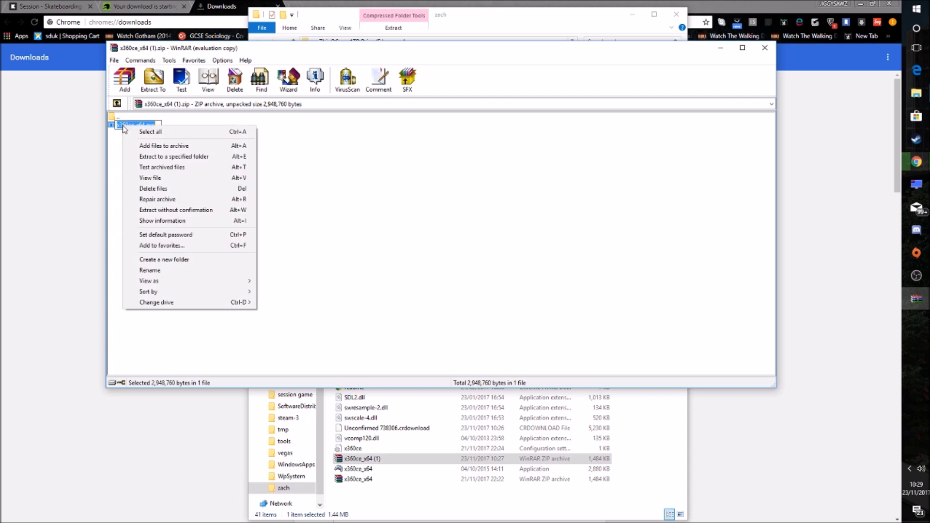
pyautogui.doubleClick(113, 126)
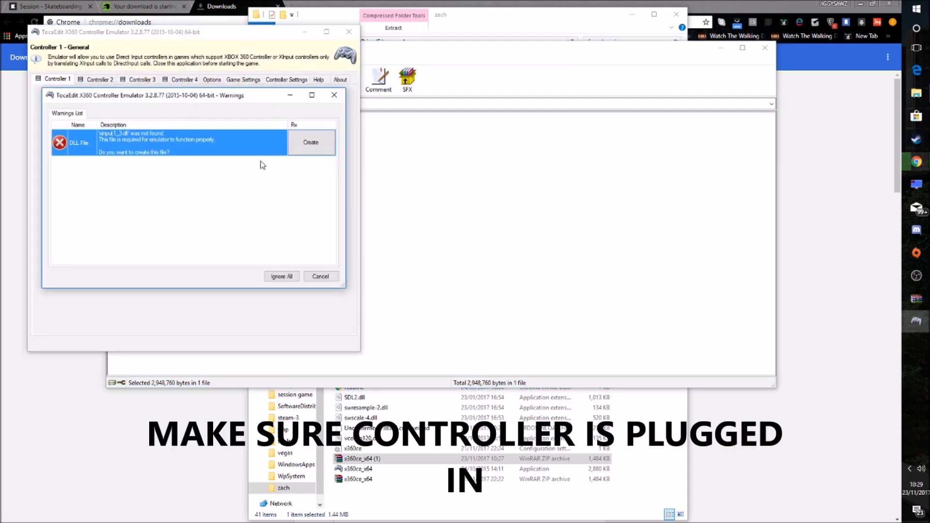
# Create xinput1_3.dll, search automatically, apply the SessionGame.exe settings, and close the error dialog.
pyautogui.click(323, 147)
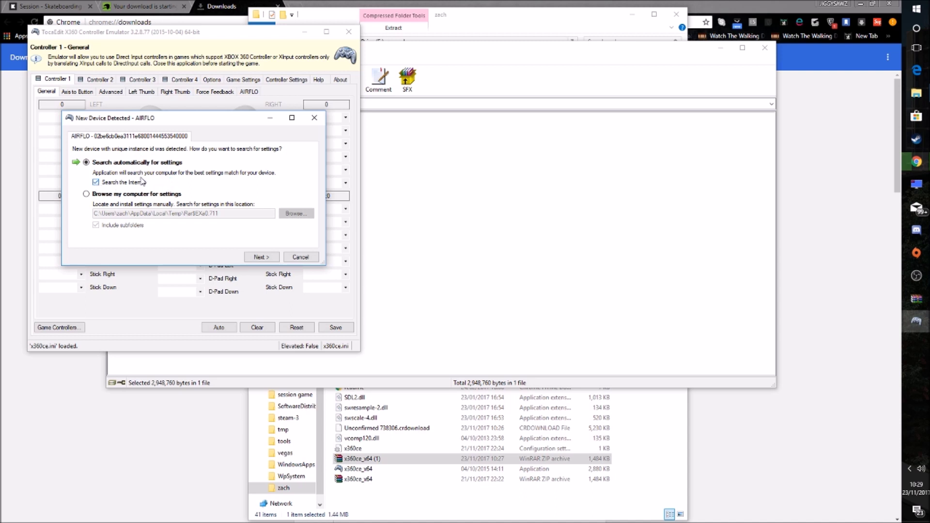
pyautogui.click(261, 257)
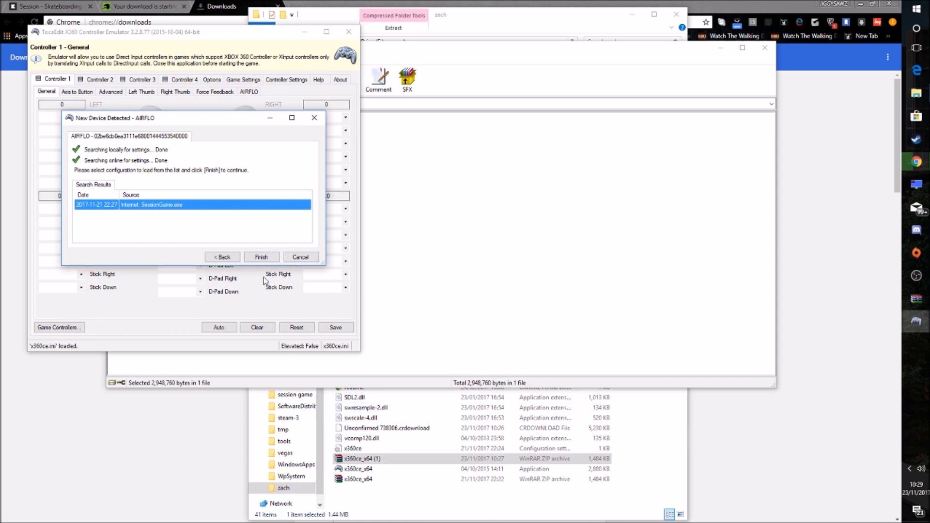
pyautogui.click(264, 254)
pyautogui.click(523, 241)
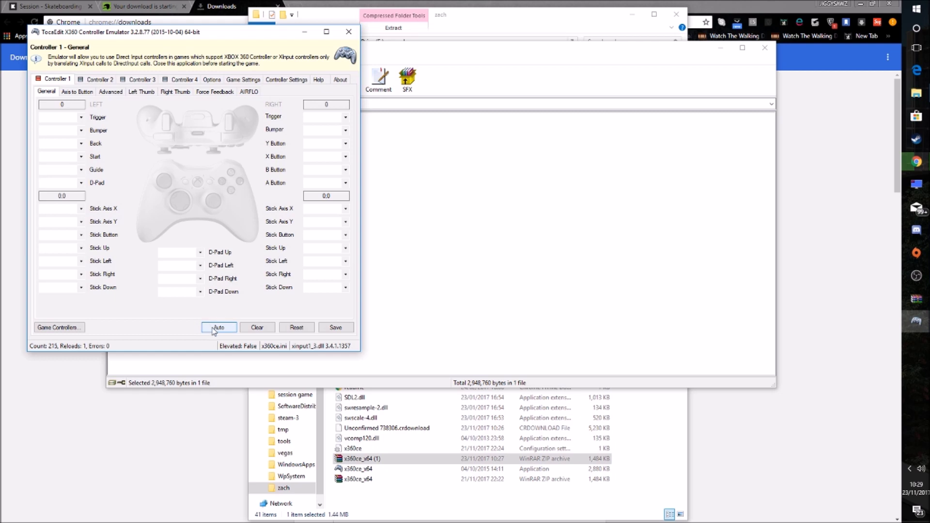
# Auto-map Controller 1, review its deadzone and advanced sub-tabs, then close x360ce.
pyautogui.click(213, 329)
pyautogui.click(209, 211)
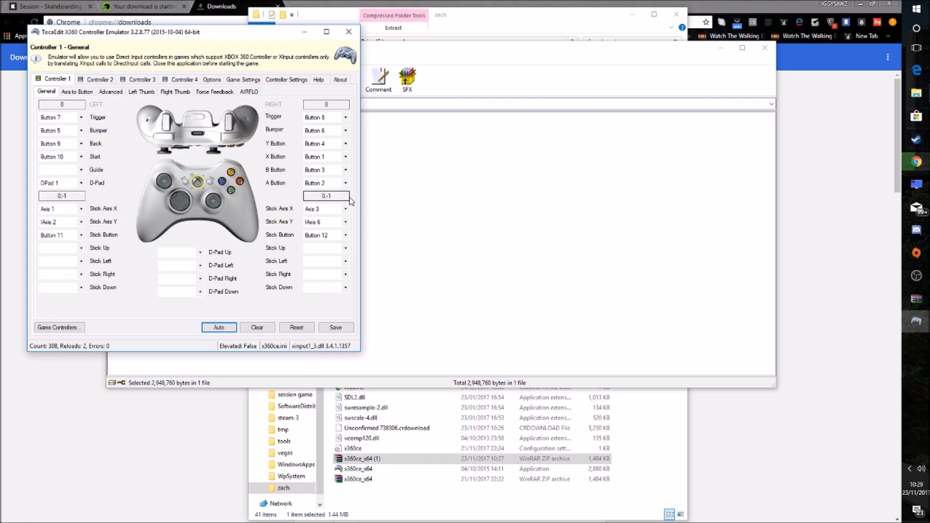
pyautogui.hotkey('ctrl', 'Tab')
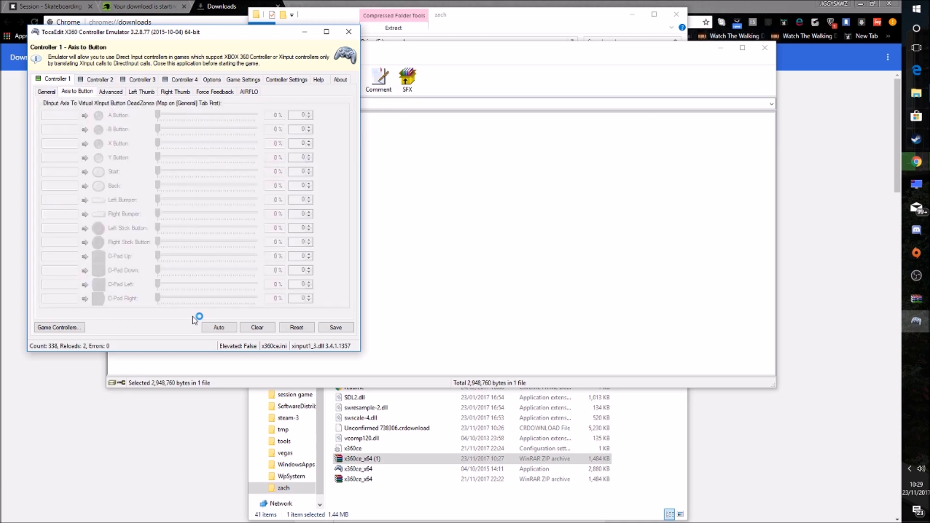
pyautogui.hotkey('ctrl', 'shift', 'Tab')
pyautogui.hotkey('ctrl', 'Tab')
pyautogui.hotkey('ctrl', 'Tab')
pyautogui.hotkey('ctrl', 'shift', 'Tab')
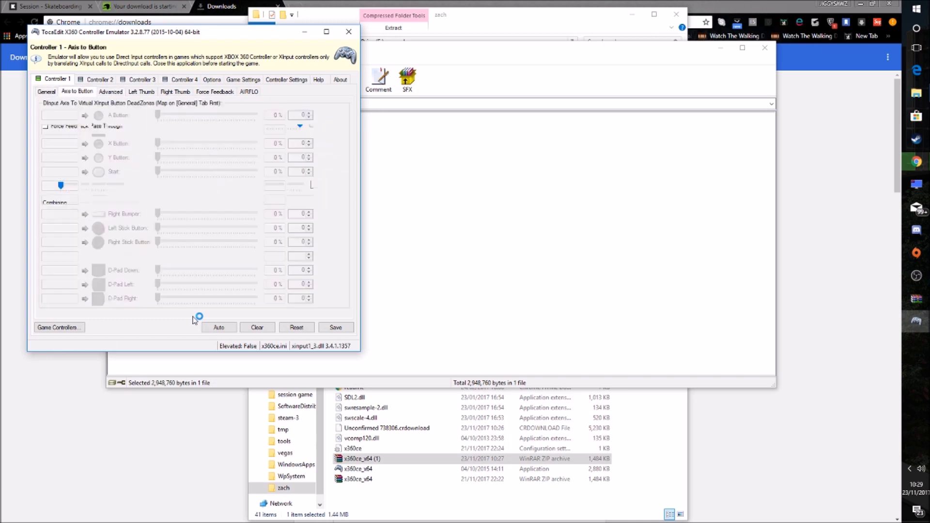
pyautogui.hotkey('ctrl', 'shift', 'Tab')
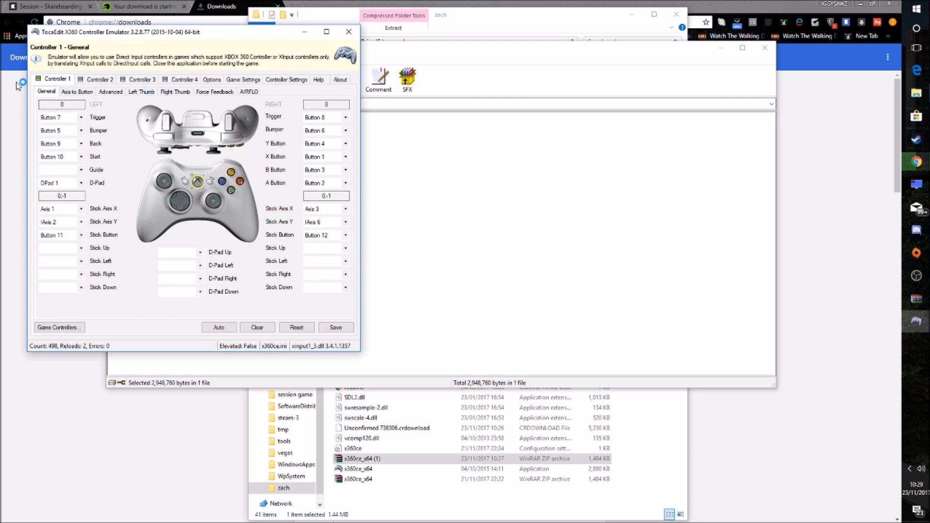
pyautogui.click(348, 32)
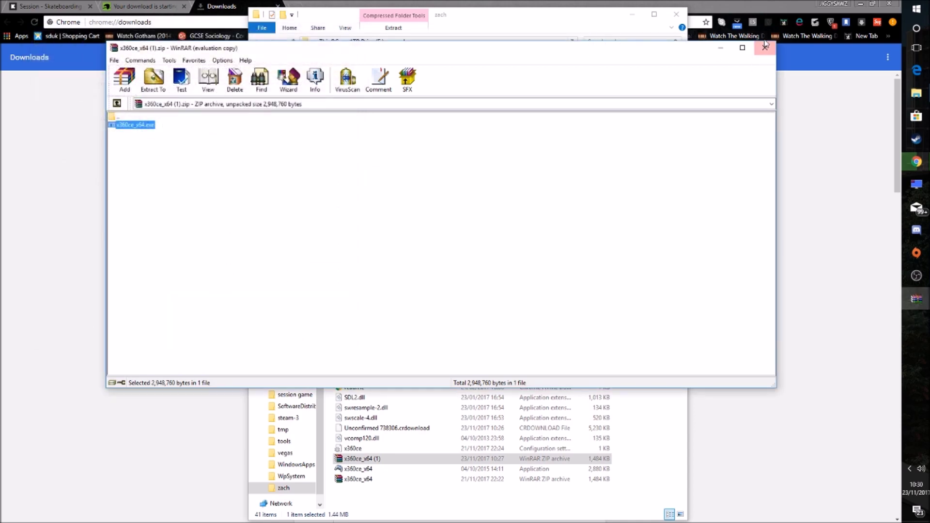
# Close WinRAR, choosing No to updating the x360ce_x64 (1).zip archive.
pyautogui.click(765, 48)
pyautogui.press('Right')
pyautogui.press('Return')
pyautogui.click(765, 48)
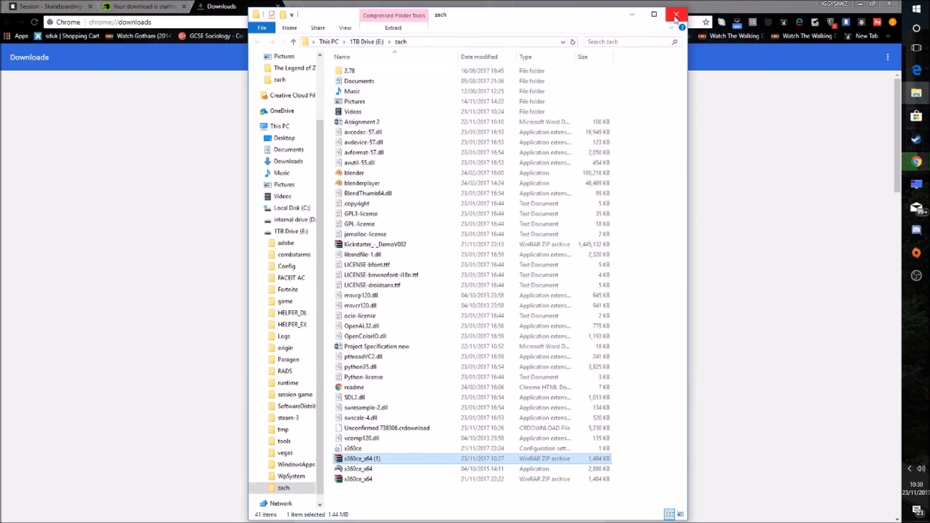
# Close the zach folder window and launch SessionGame-Win64-Shipping from the Win64 folder.
pyautogui.click(676, 14)
pyautogui.click(916, 93)
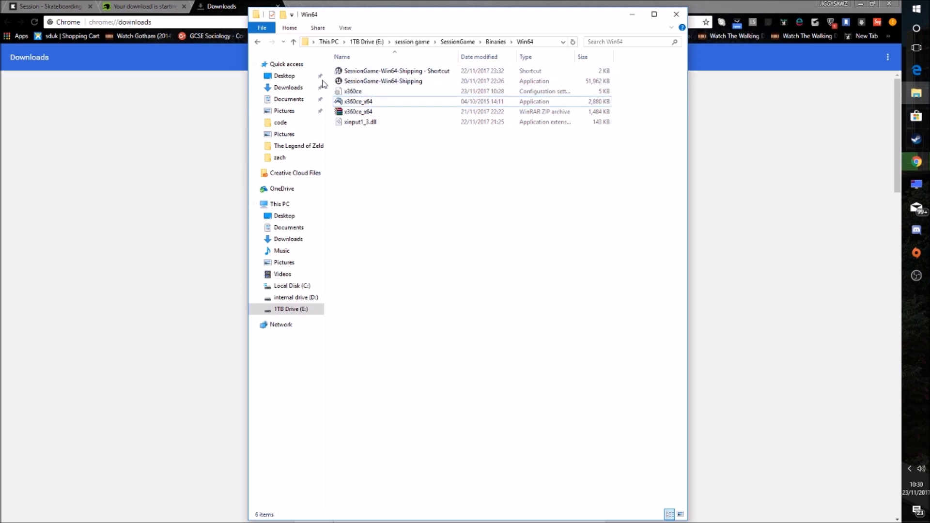
pyautogui.doubleClick(380, 82)
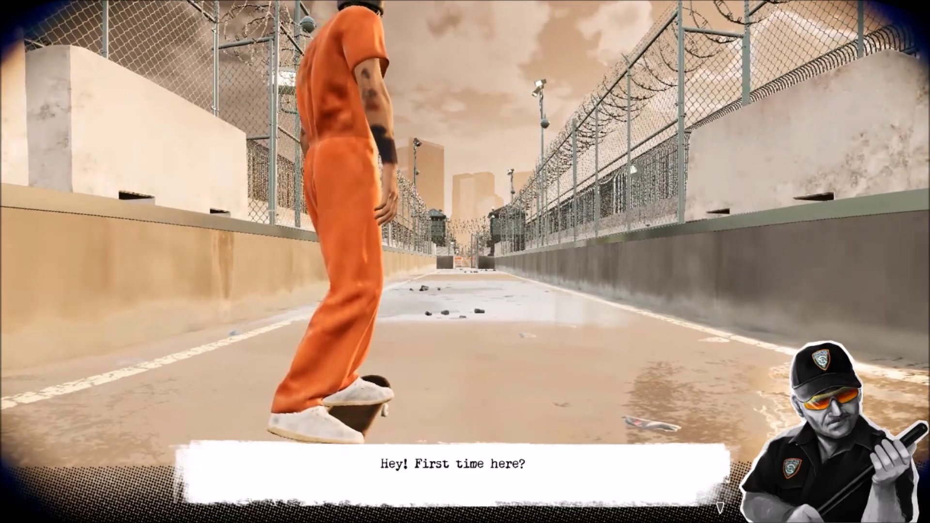
# Back in Session, skip the guard's dialogue, push the board, ollie, and respawn after bailing.
pyautogui.hotkey('alt', 'Tab')
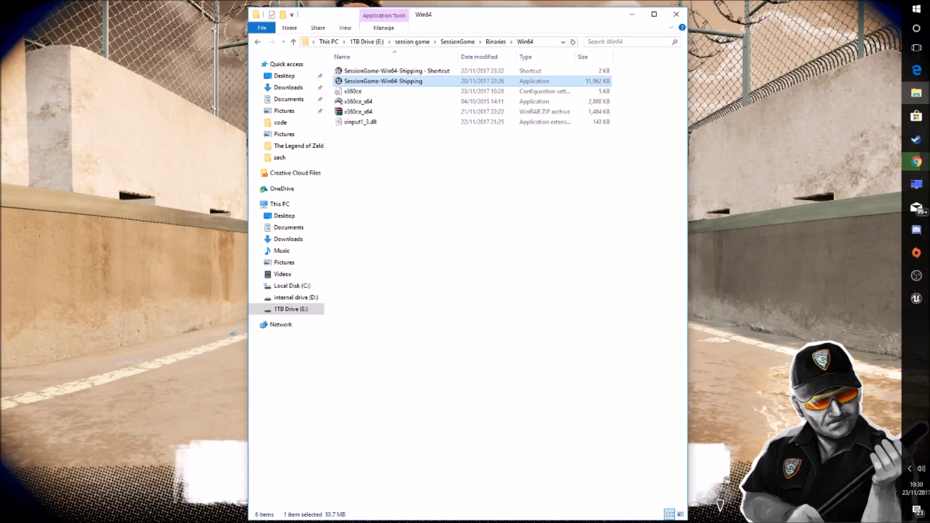
pyautogui.hotkey('alt', 'Tab')
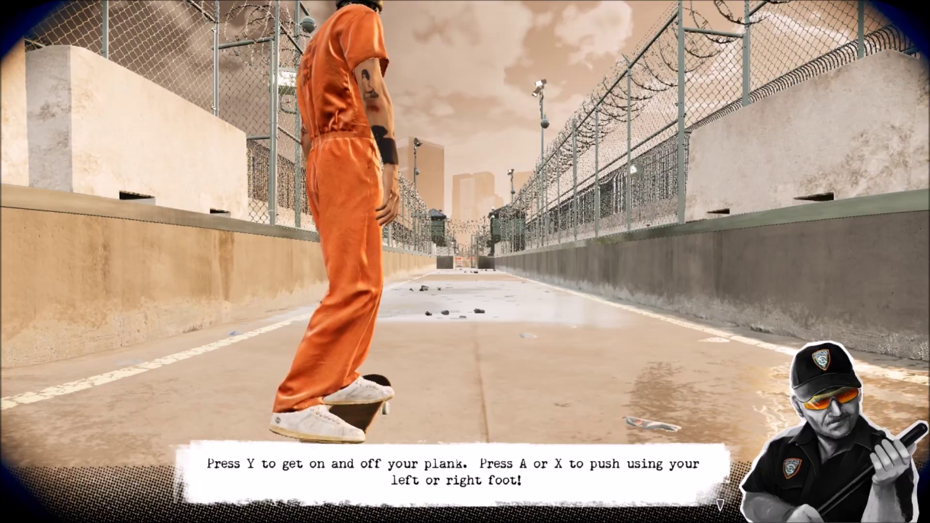
pyautogui.press('space')
pyautogui.press('space')
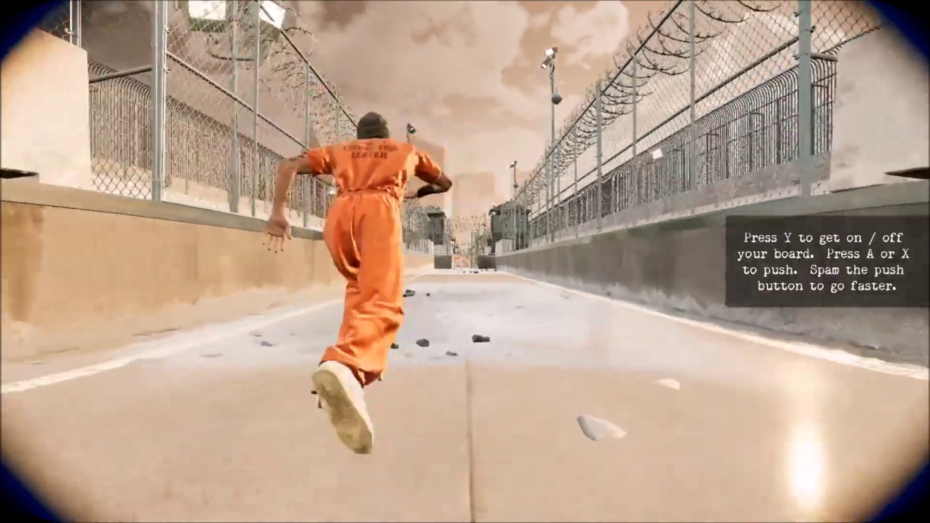
pyautogui.press('space')
pyautogui.press('space')
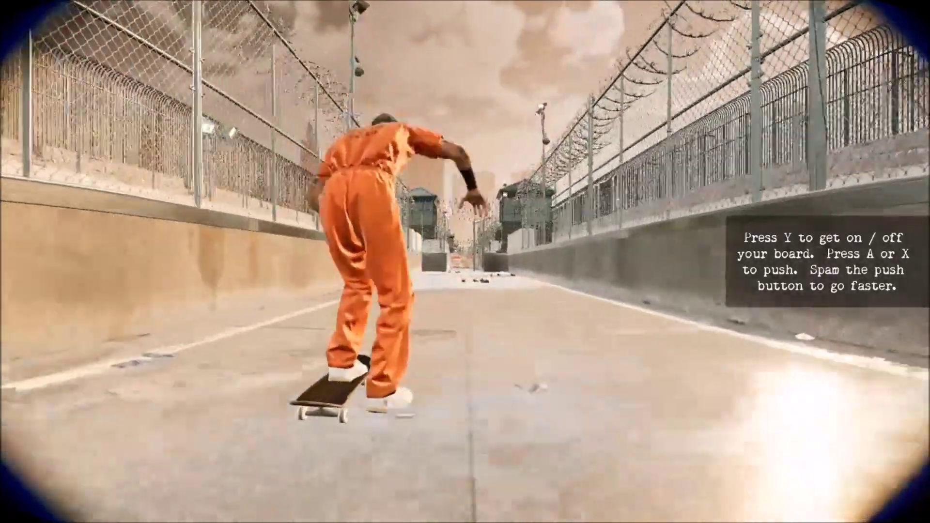
pyautogui.press('space')
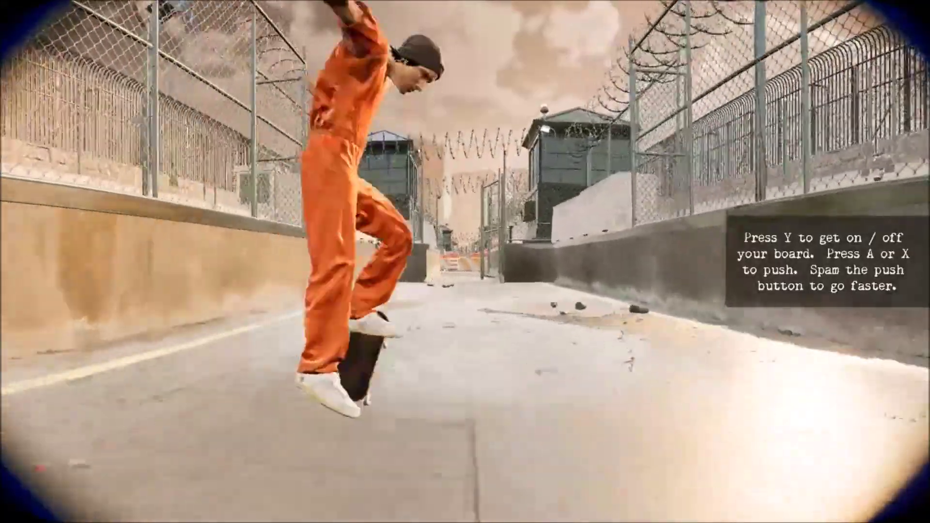
pyautogui.press('space')
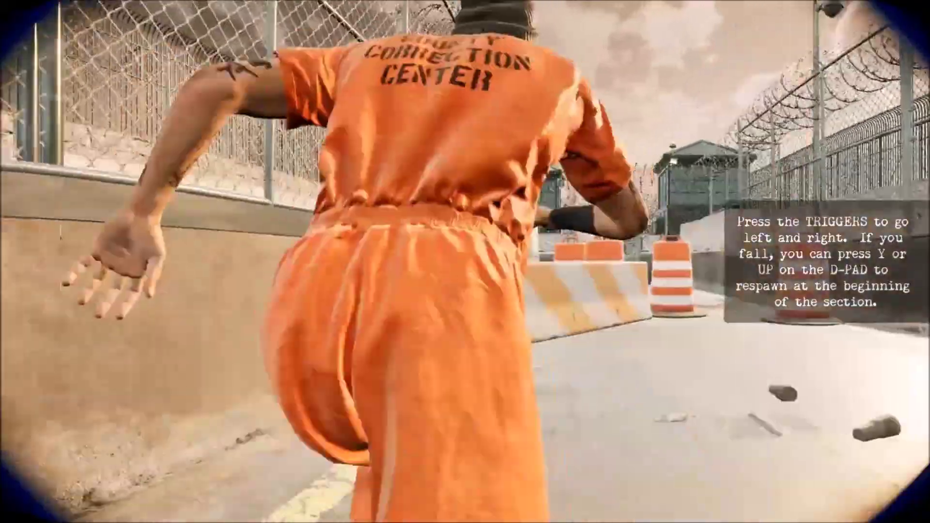
pyautogui.press('Up')
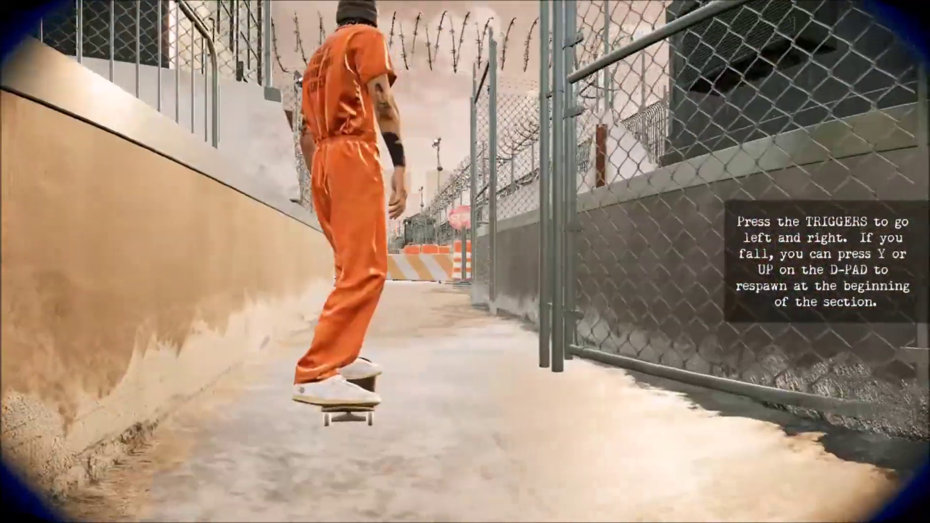